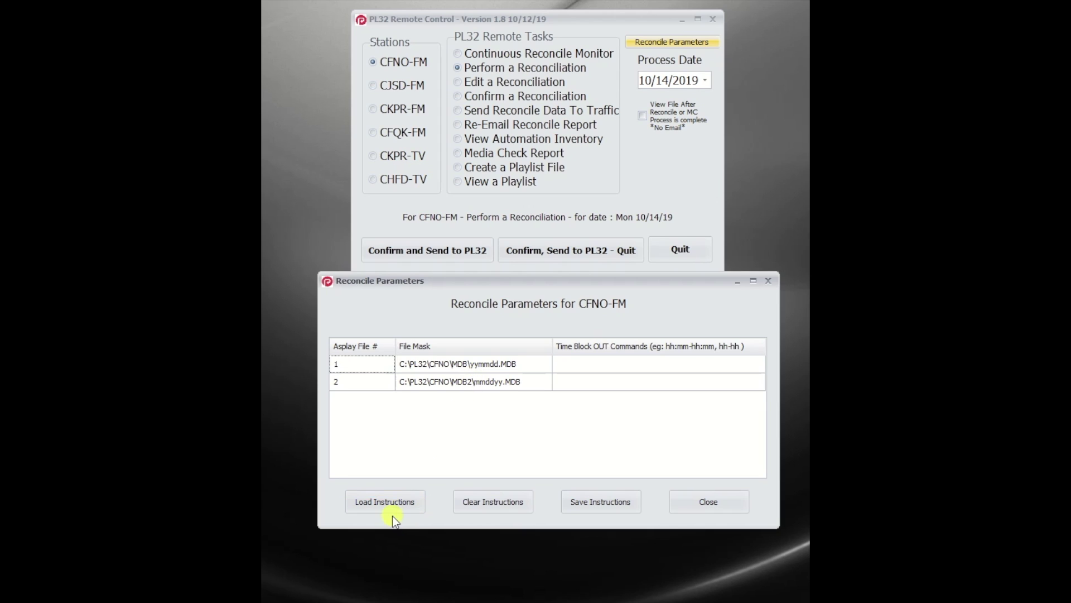
Step: Clear the reconcile instructions for CFNO-FM and load the existing instruction file Sunday.RecParm
click(495, 502)
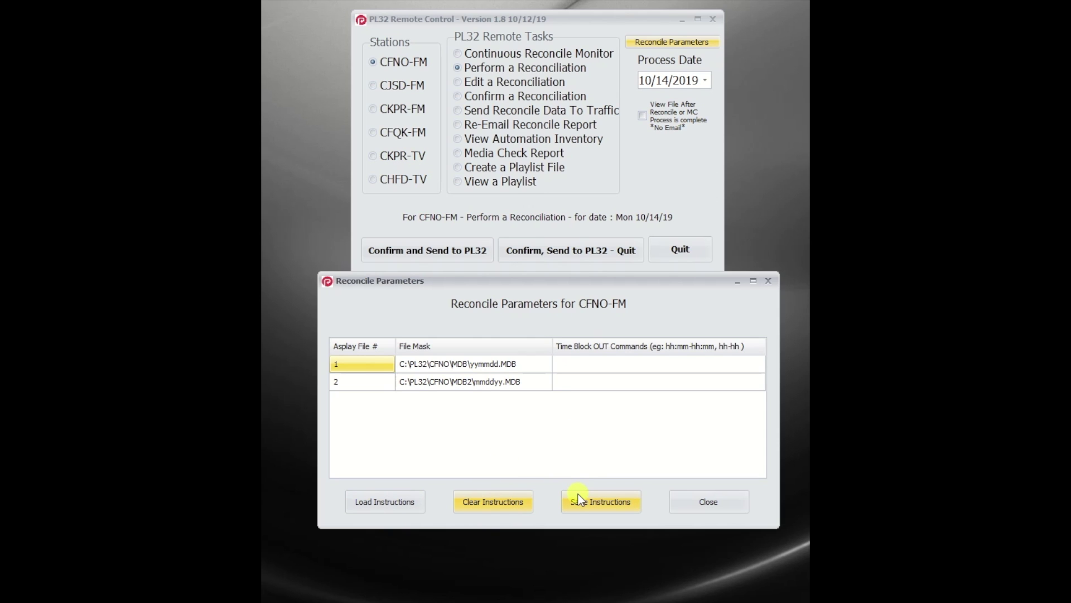
click(387, 499)
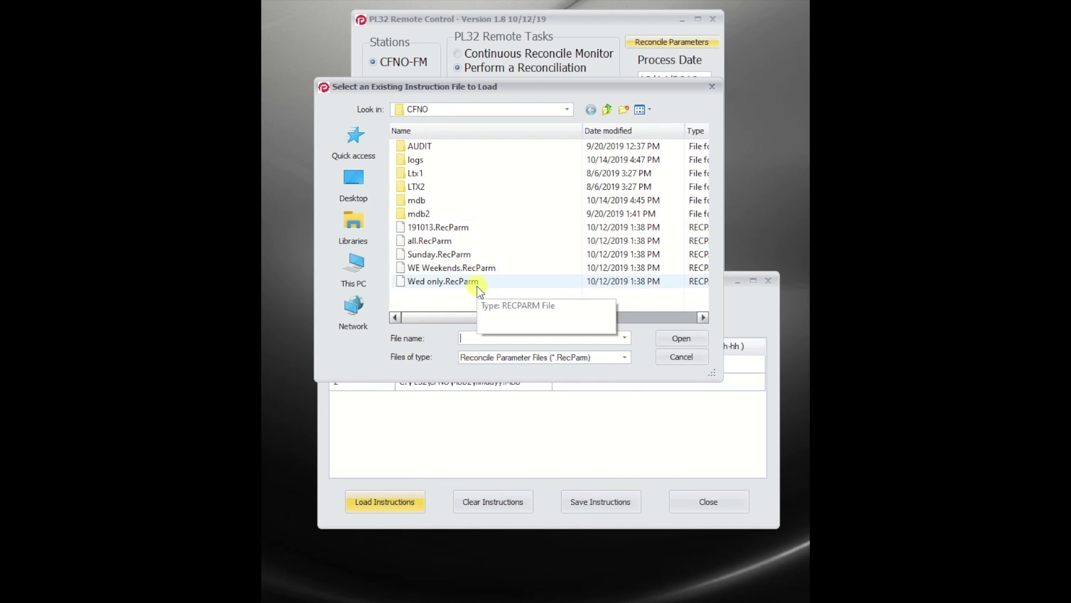
click(444, 257)
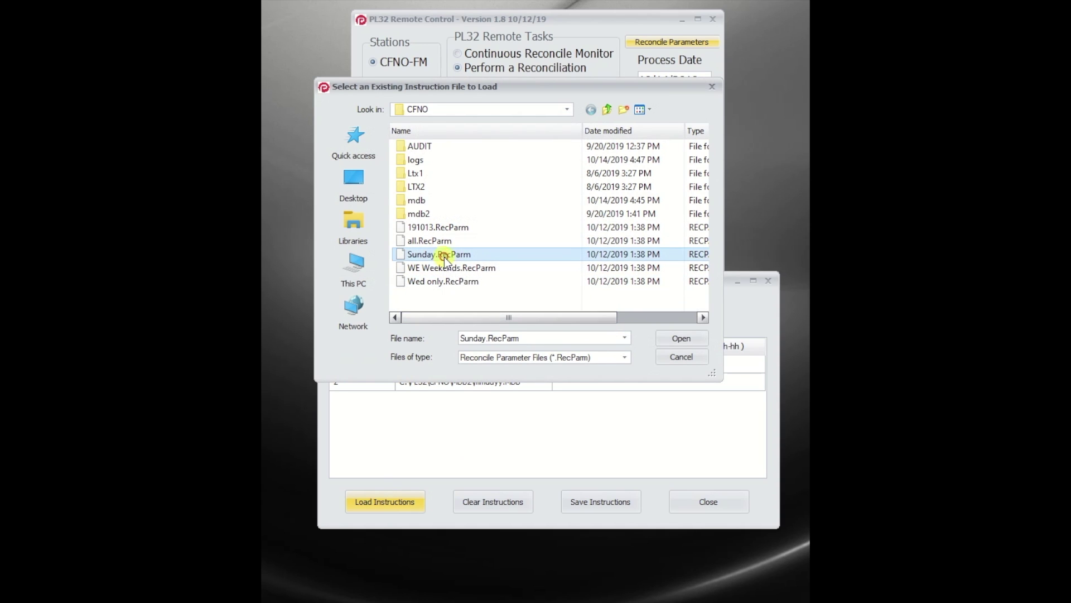
click(682, 339)
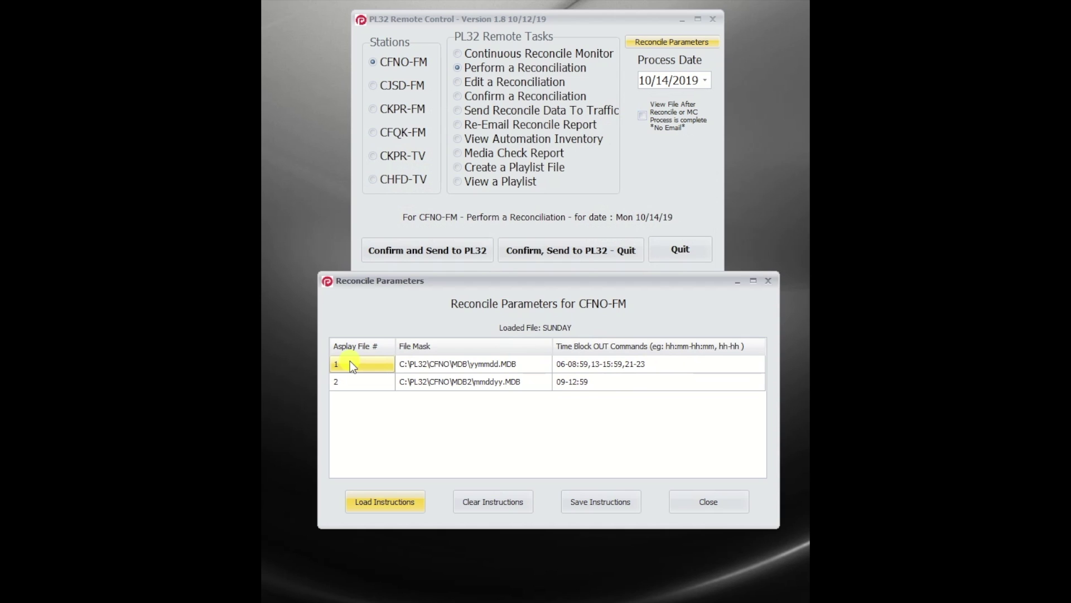
Step: Examine the file mask and each time range in the Time Block OUT commands of display file 1
click(446, 364)
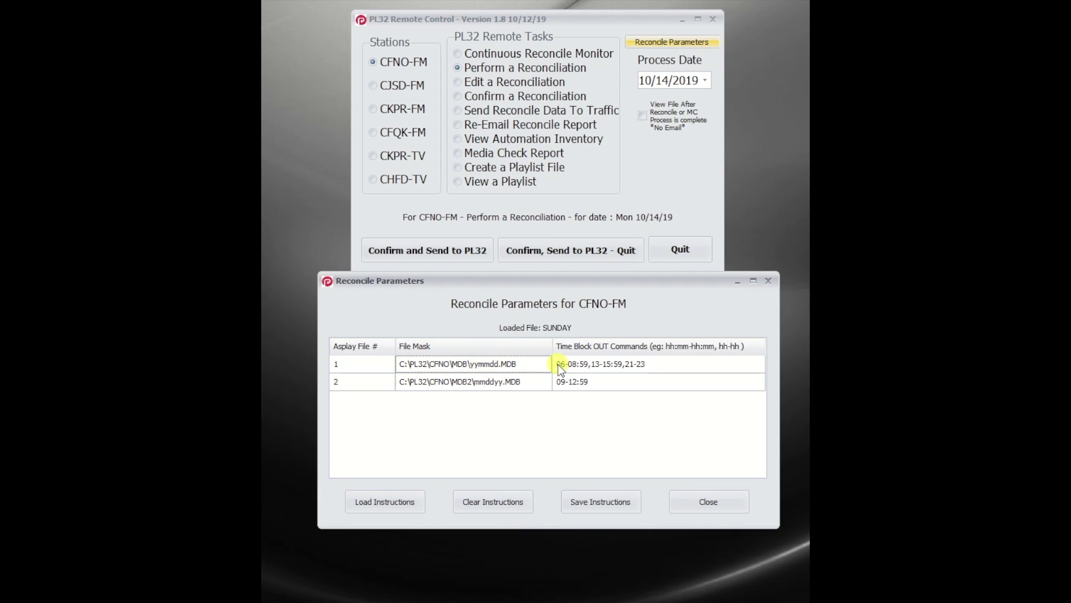
click(645, 367)
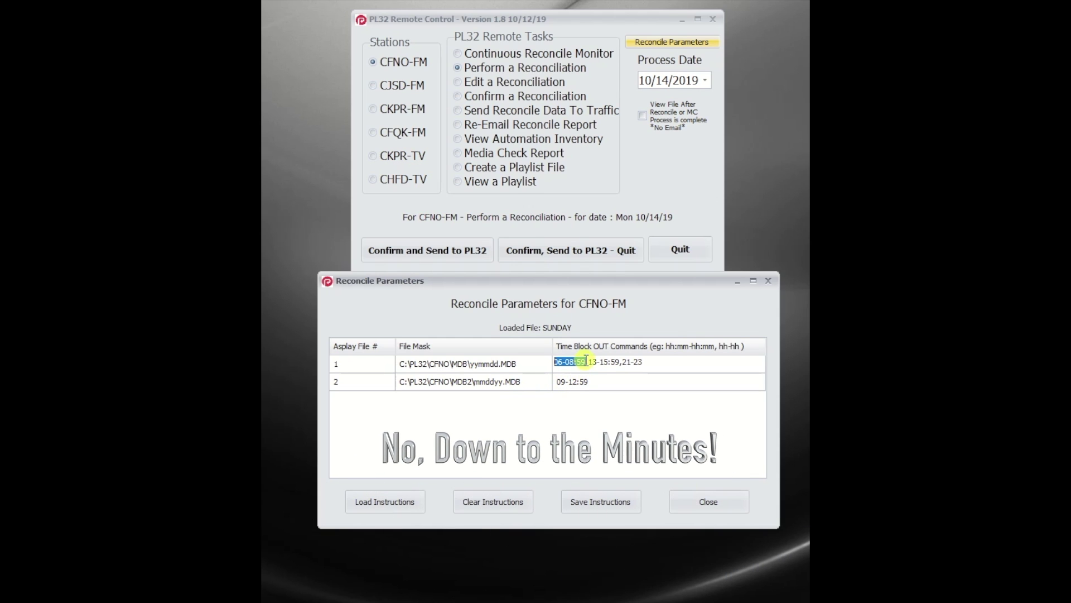
drag(589, 362, 621, 363)
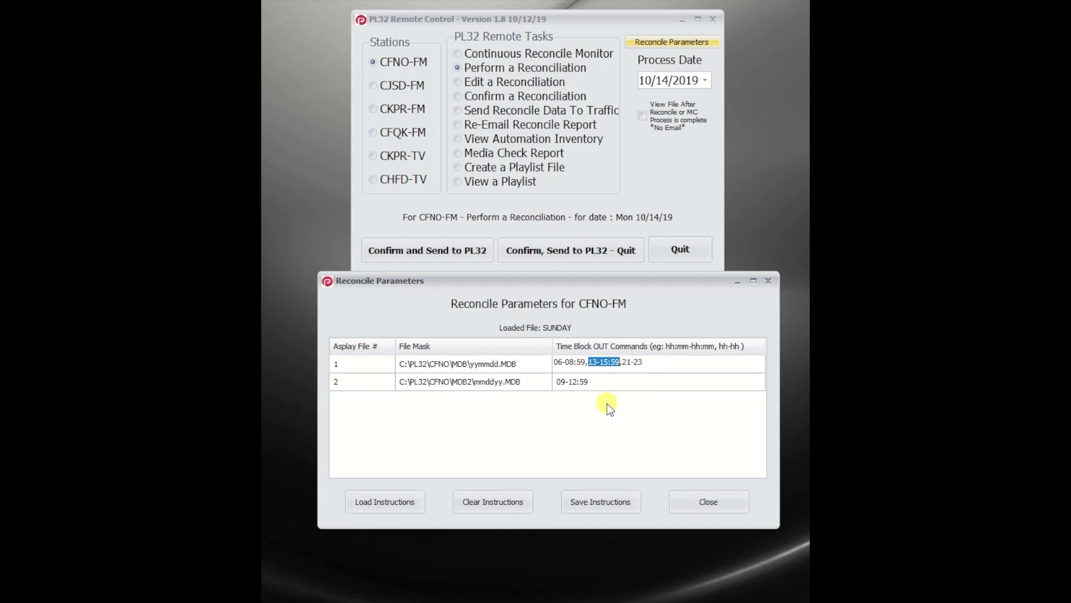
click(622, 362)
drag(622, 363, 650, 362)
Step: Add the time range 14-14:59:59 after a comma to the Time Block OUT commands of display file 2
click(618, 379)
click(615, 379)
click(616, 382)
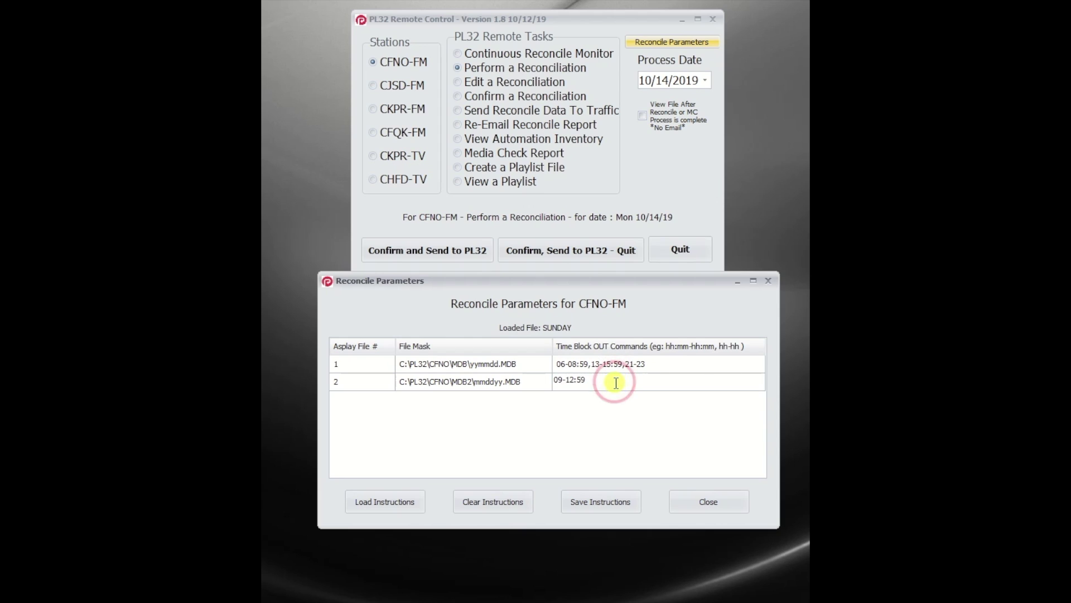
text(,)
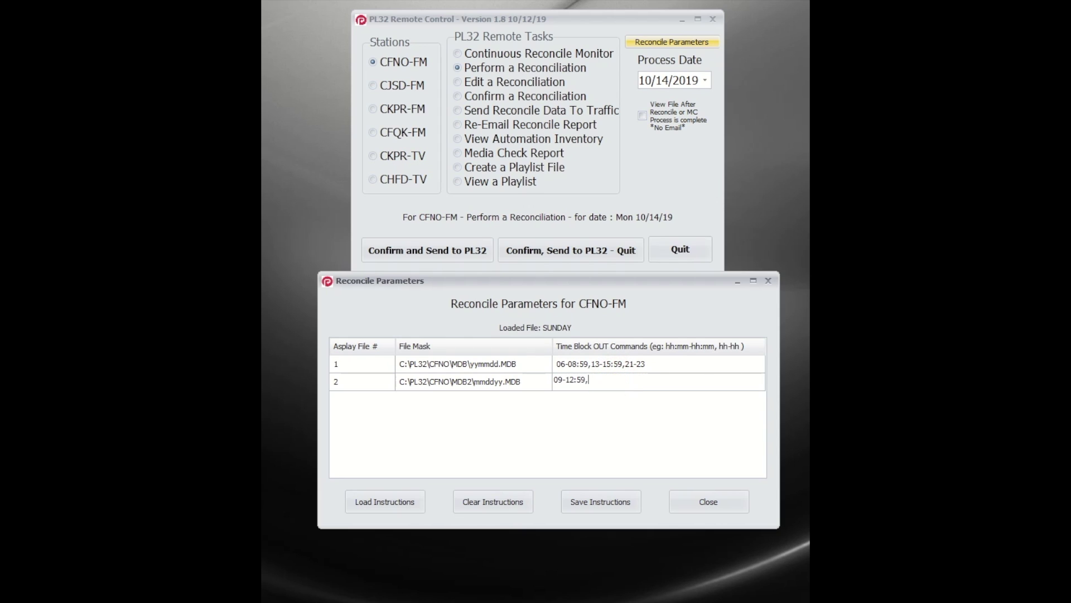
text(14)
text(-14:59:59)
click(560, 381)
drag(565, 380, 587, 379)
drag(600, 380, 637, 380)
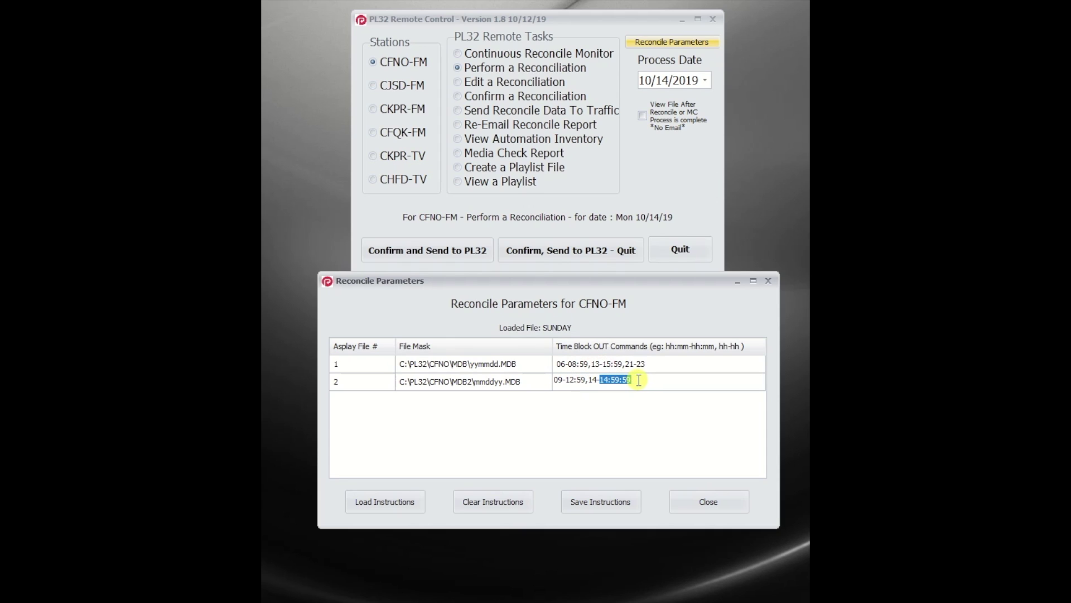
key(ctrl+a)
click(673, 378)
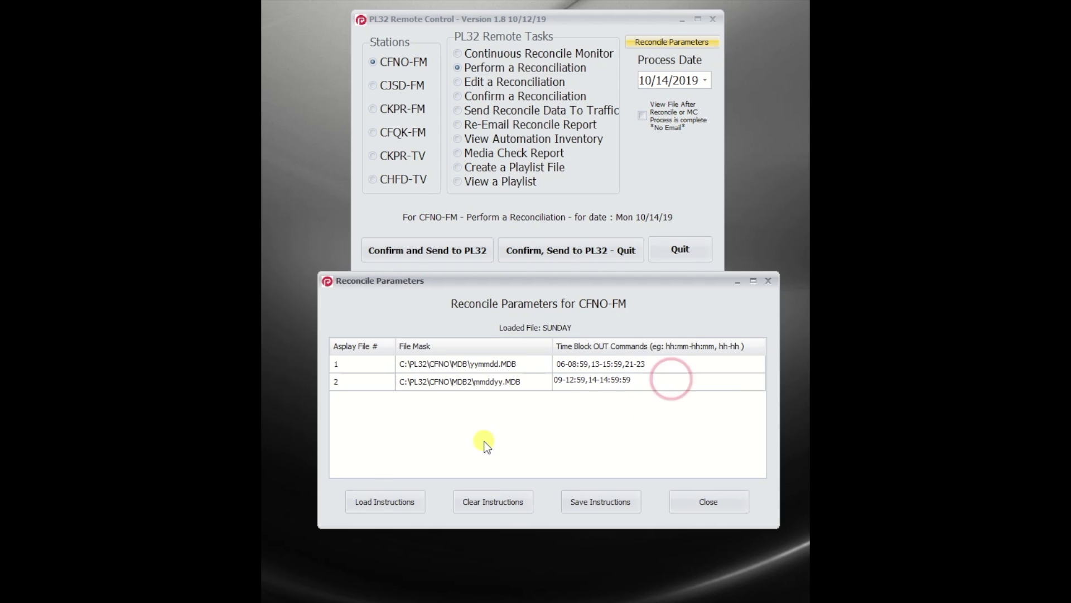
Step: Start saving the instructions and examine how the existing RecParm file names specify their date usage
click(598, 501)
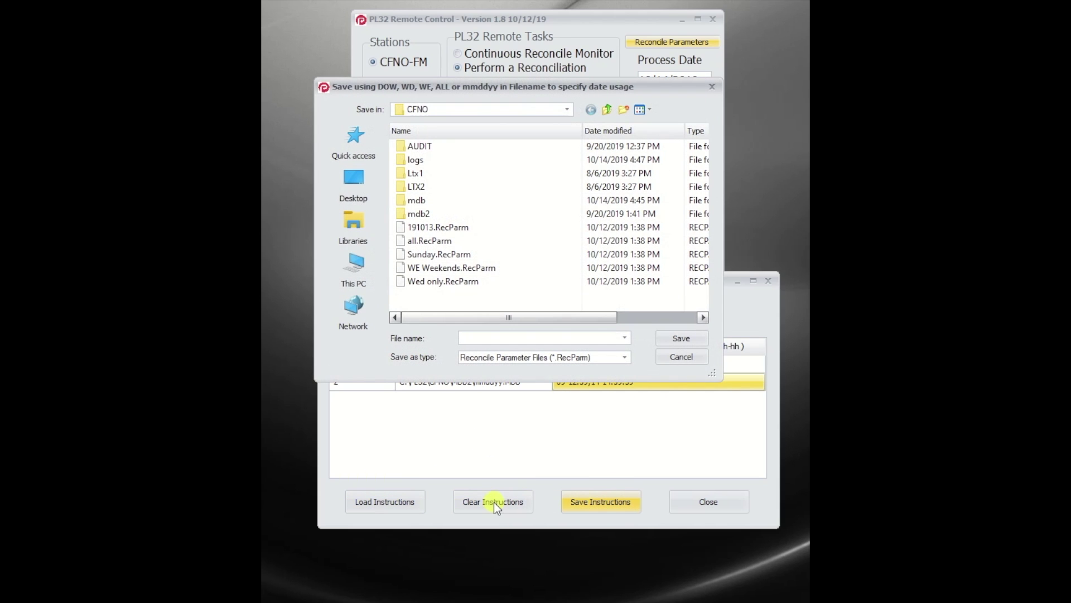
click(465, 256)
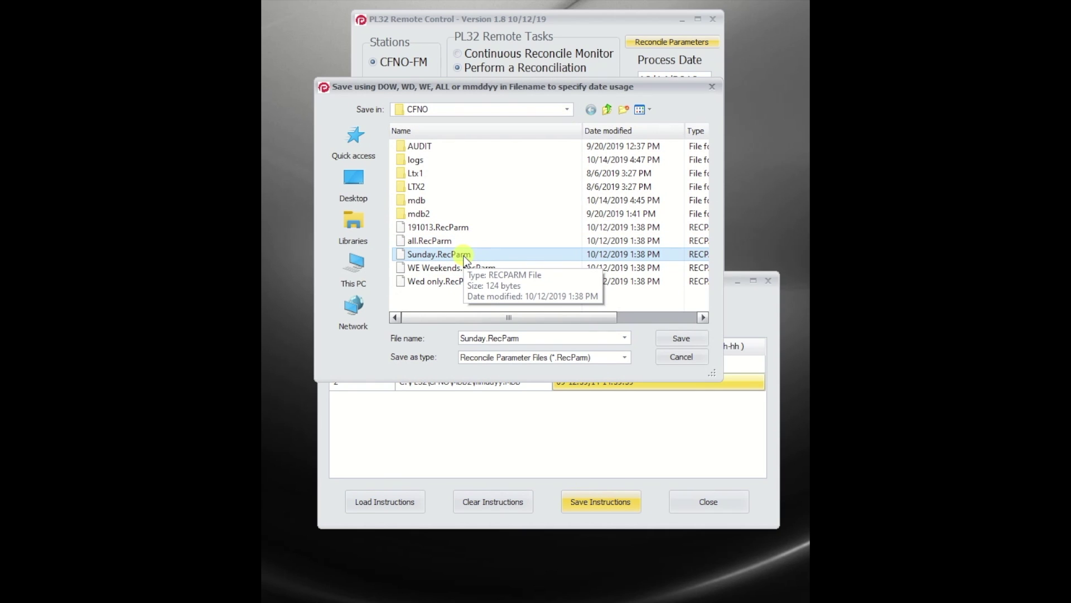
click(427, 241)
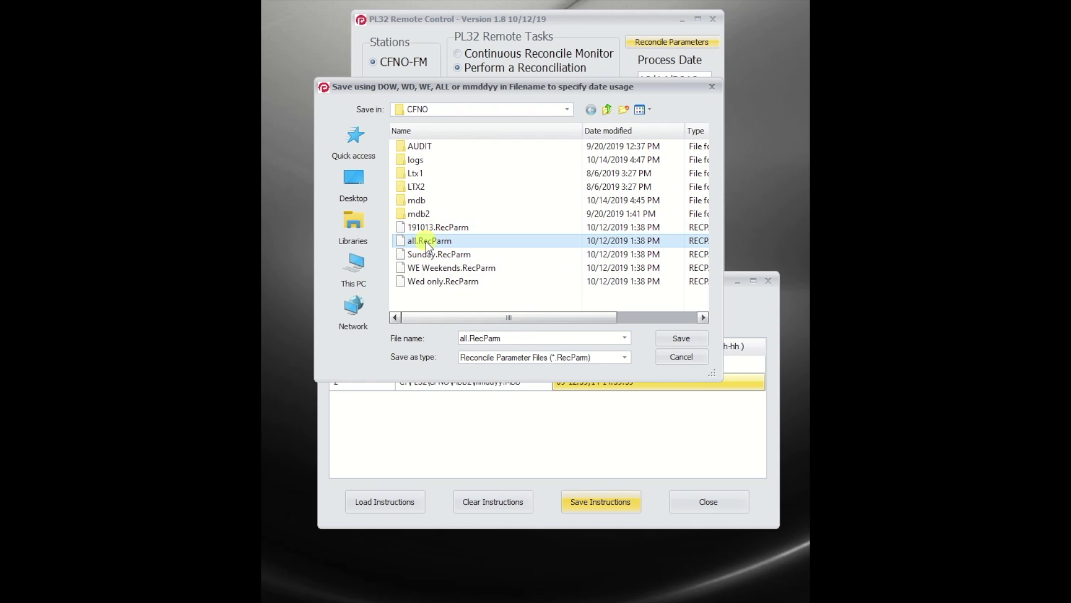
click(439, 256)
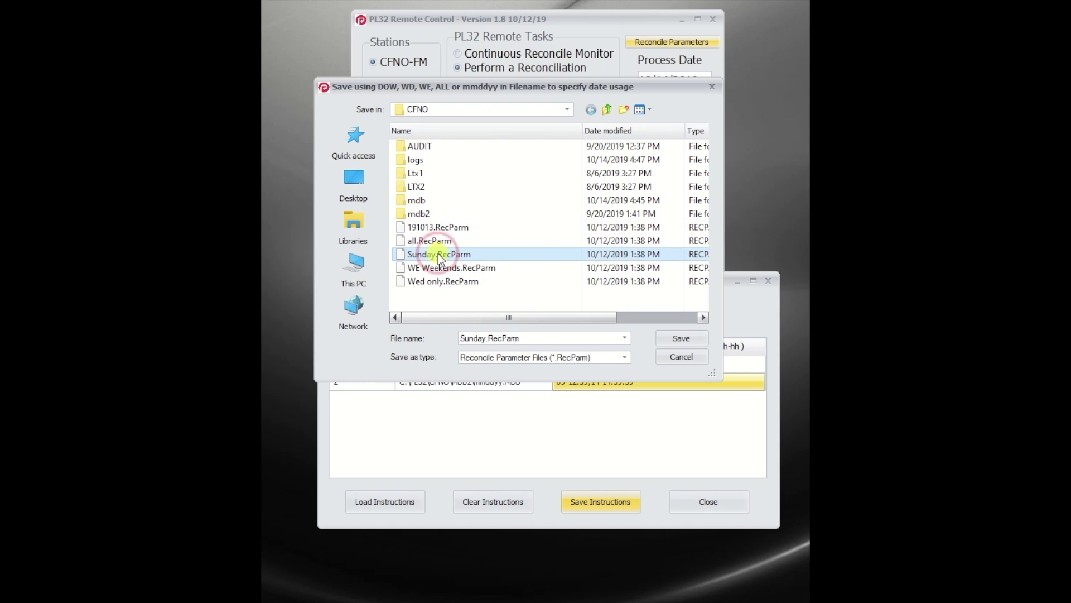
click(454, 268)
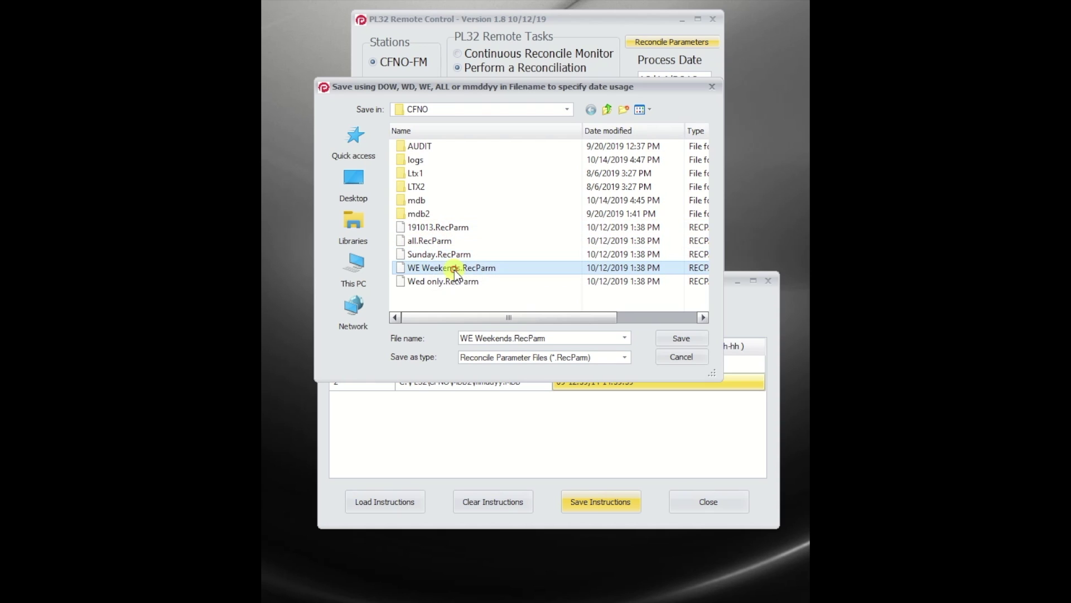
click(427, 282)
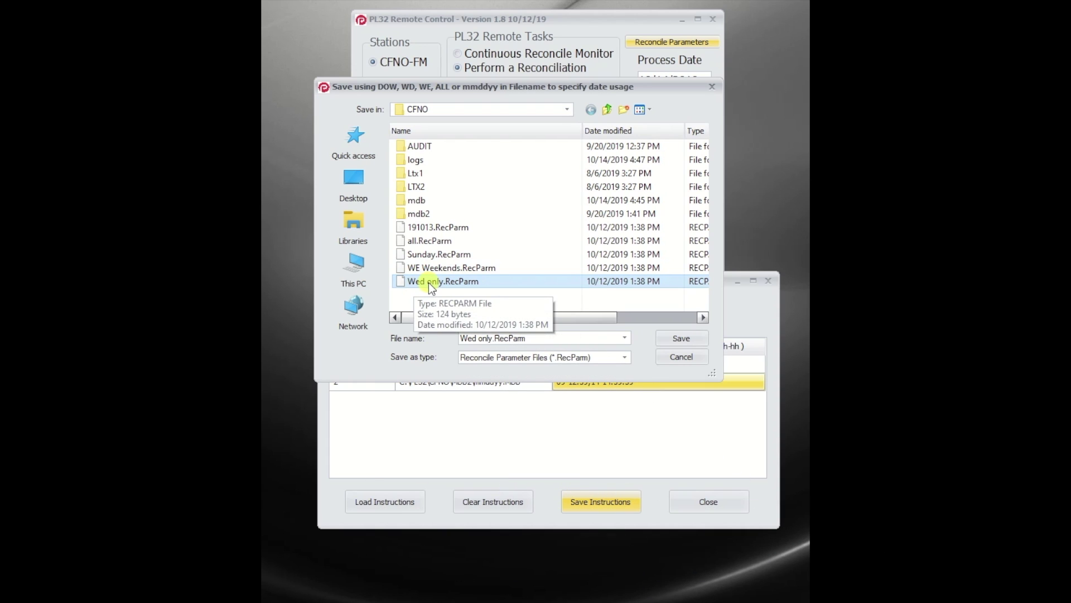
click(440, 223)
click(437, 245)
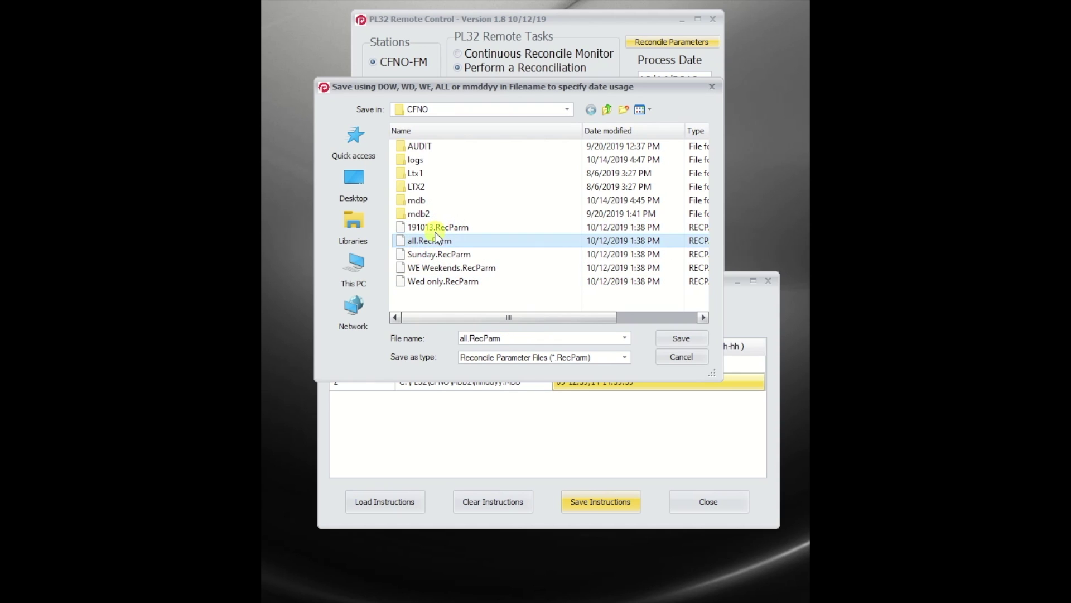
click(436, 228)
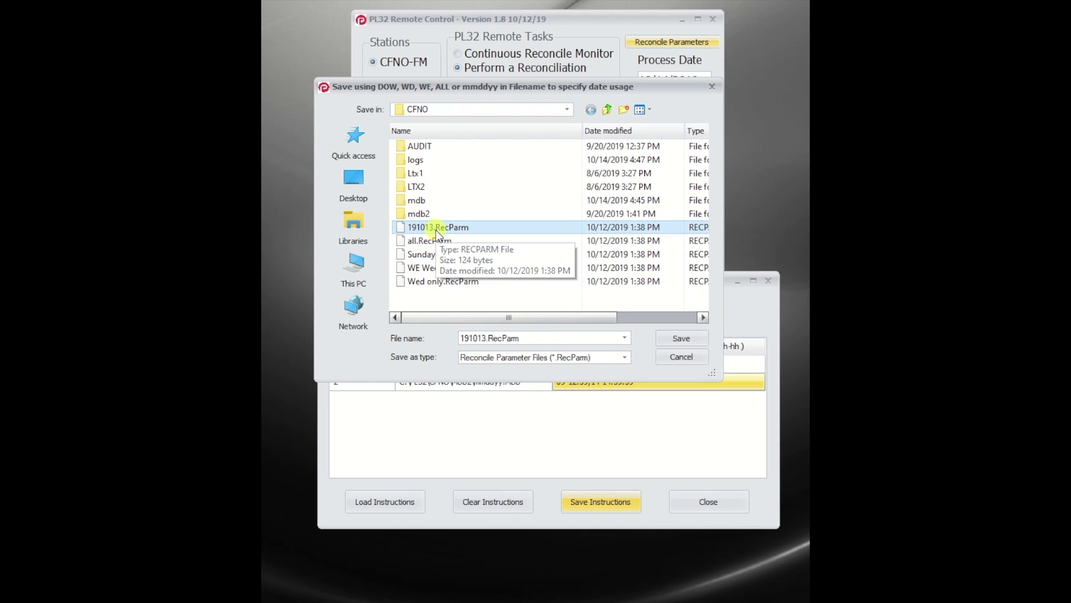
click(428, 256)
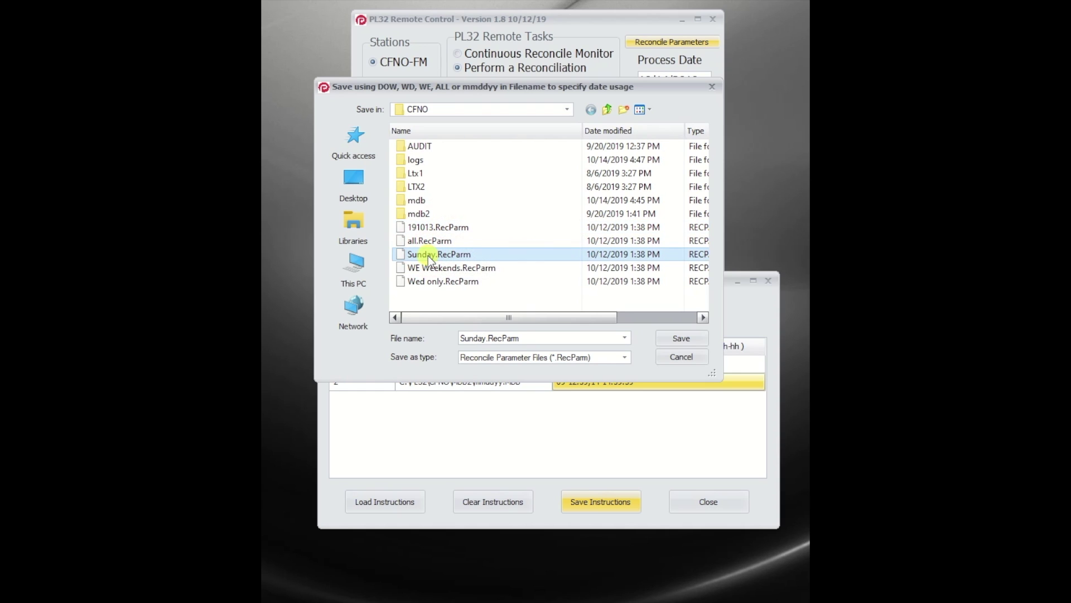
click(428, 268)
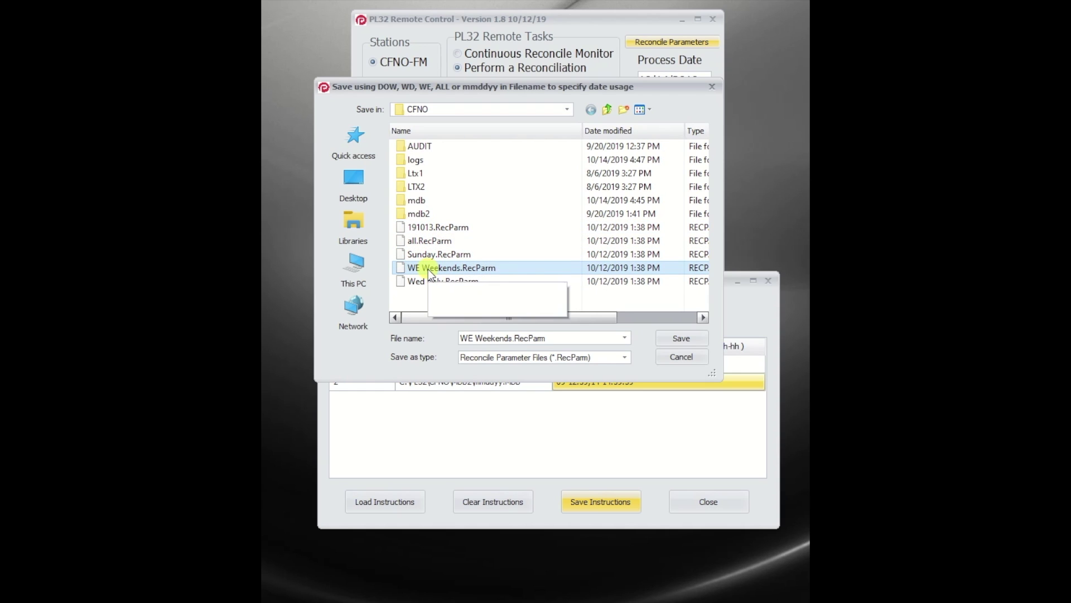
click(426, 241)
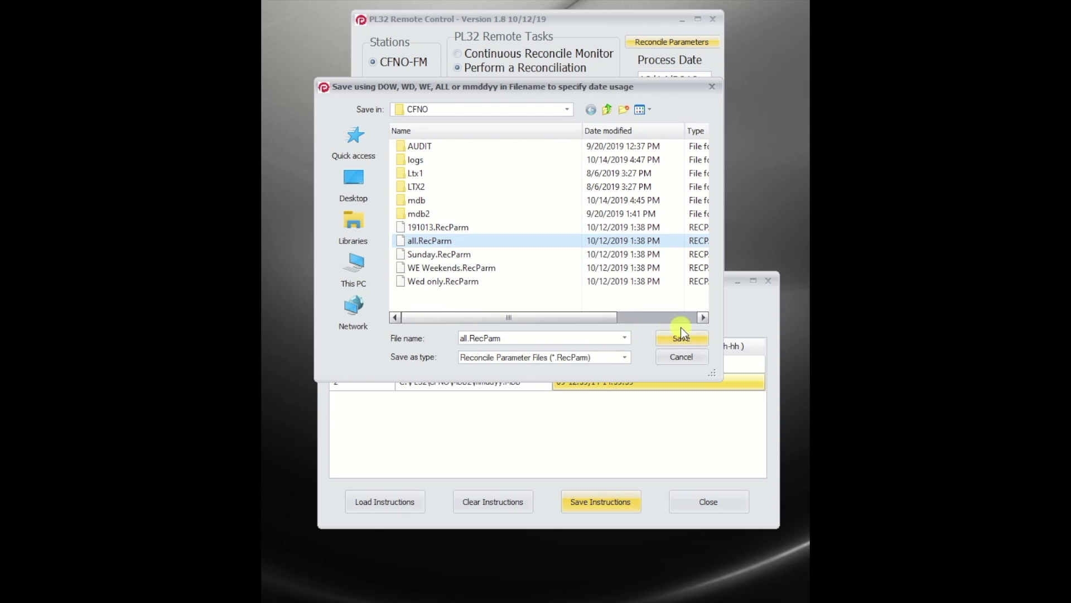
Step: Save the instructions over Wed only.RecParm and load that file back into the reconcile parameters
click(453, 281)
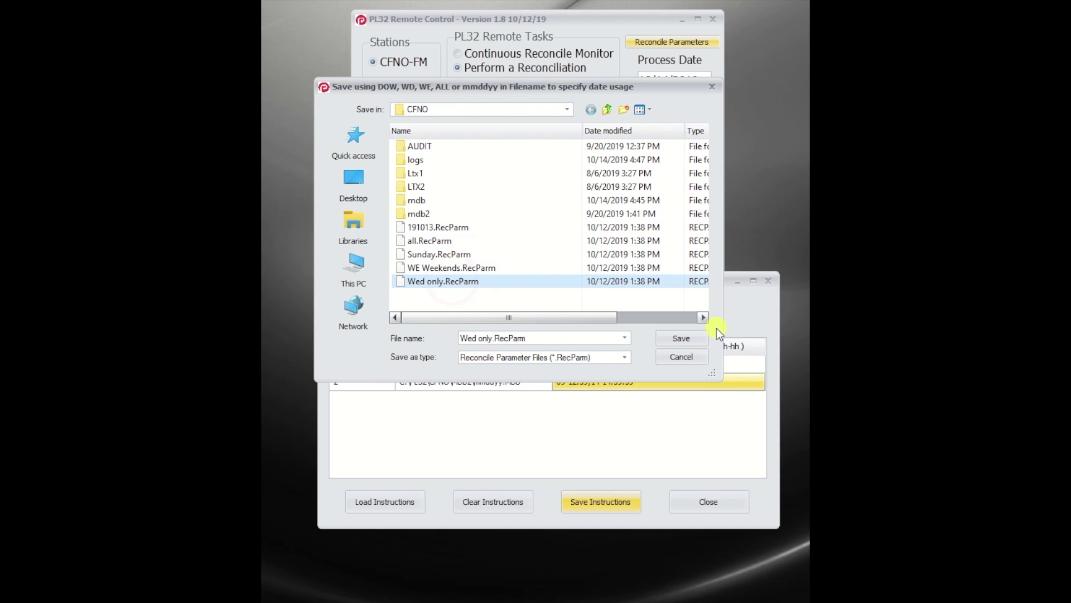
click(681, 339)
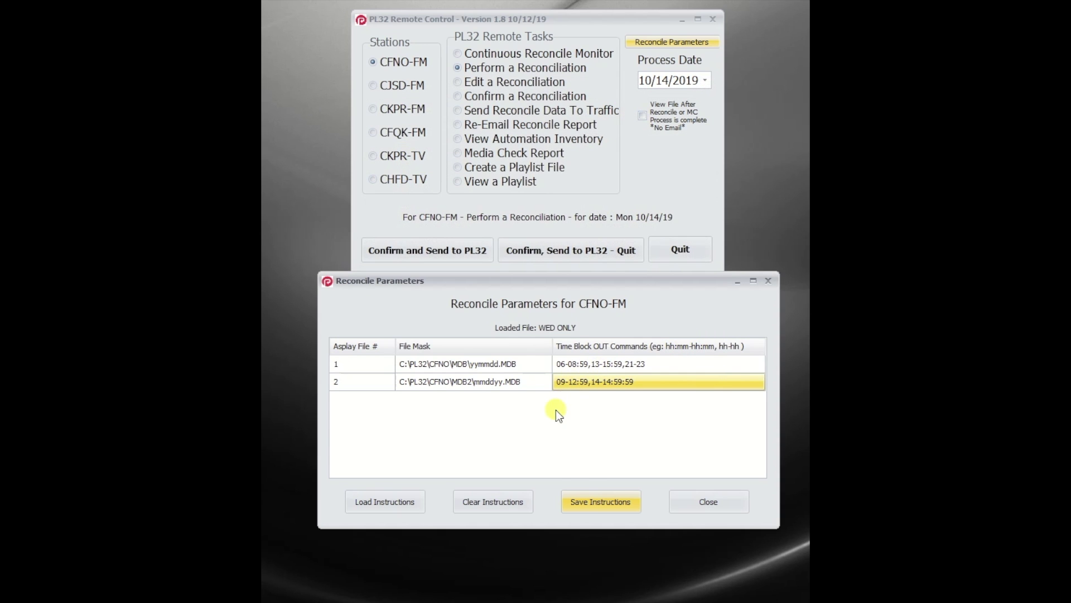
click(400, 504)
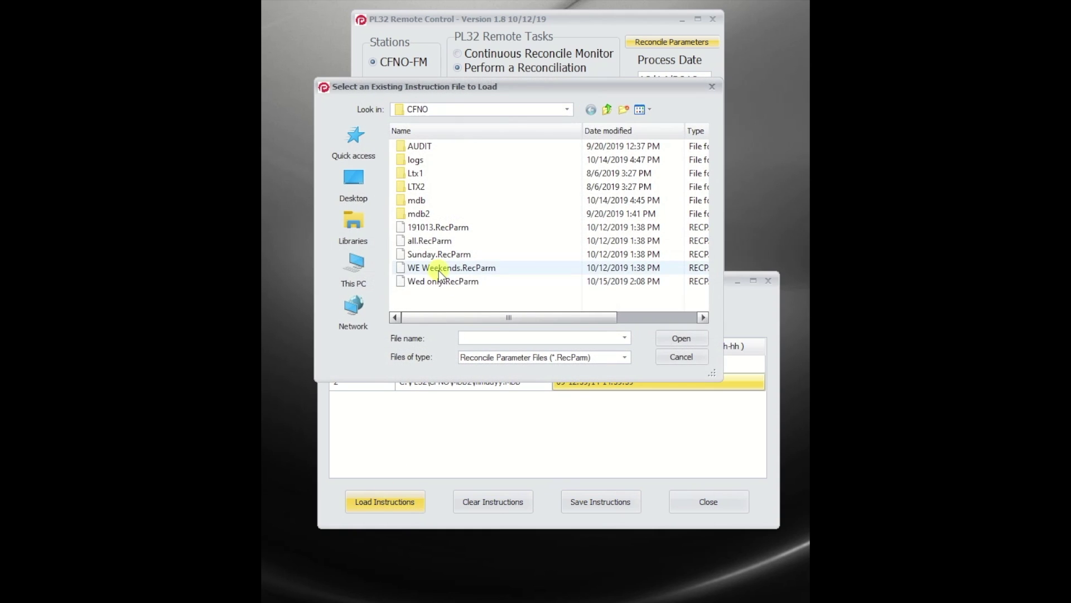
click(431, 283)
click(696, 338)
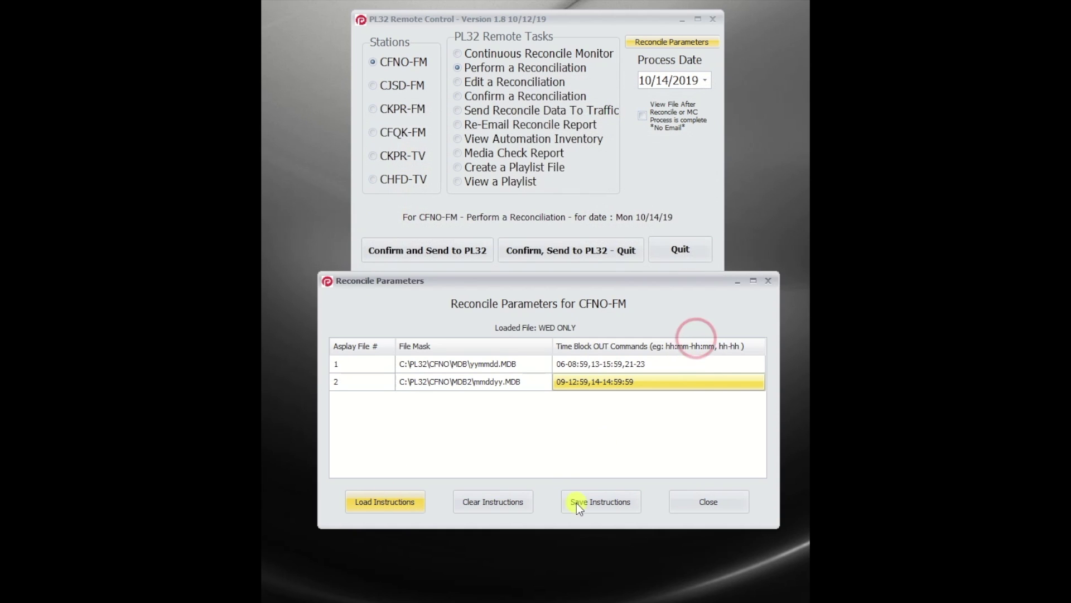
Step: Clear the loaded instructions and open the Time Block OUT commands of display file 1 for editing
click(492, 498)
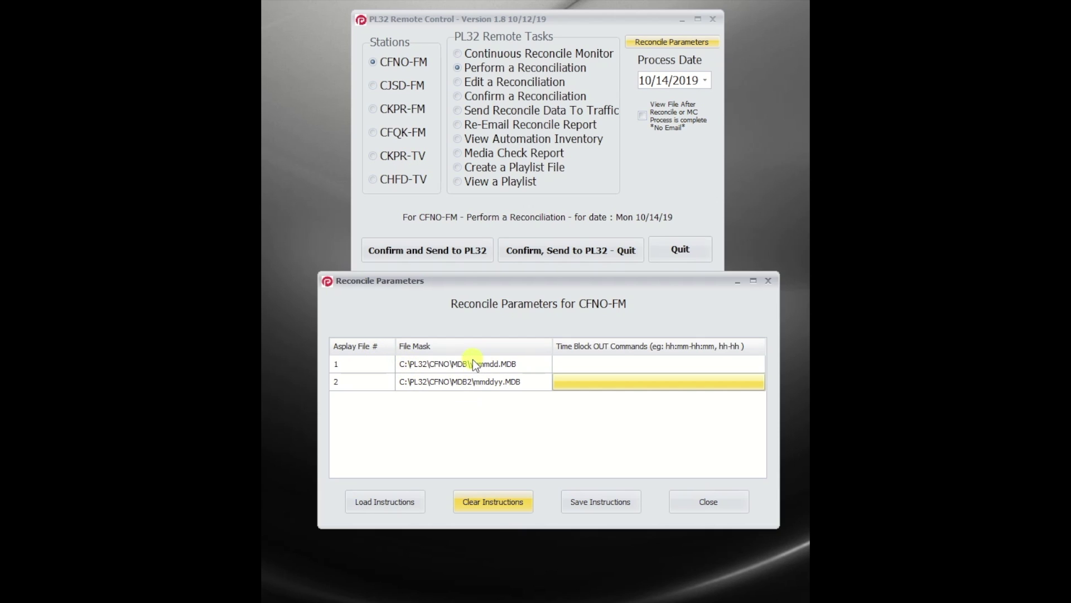
click(589, 361)
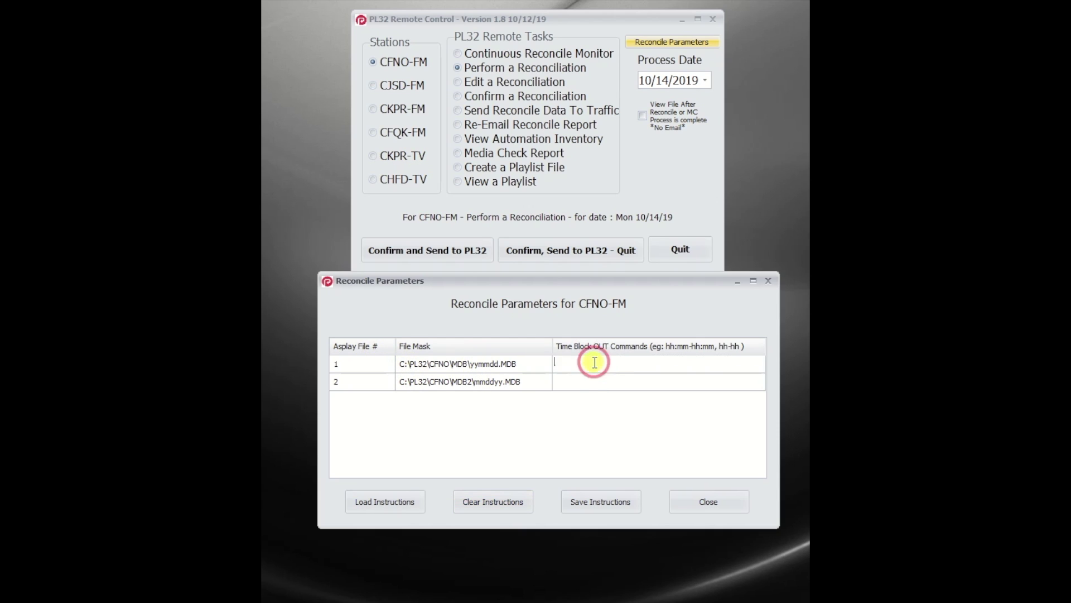